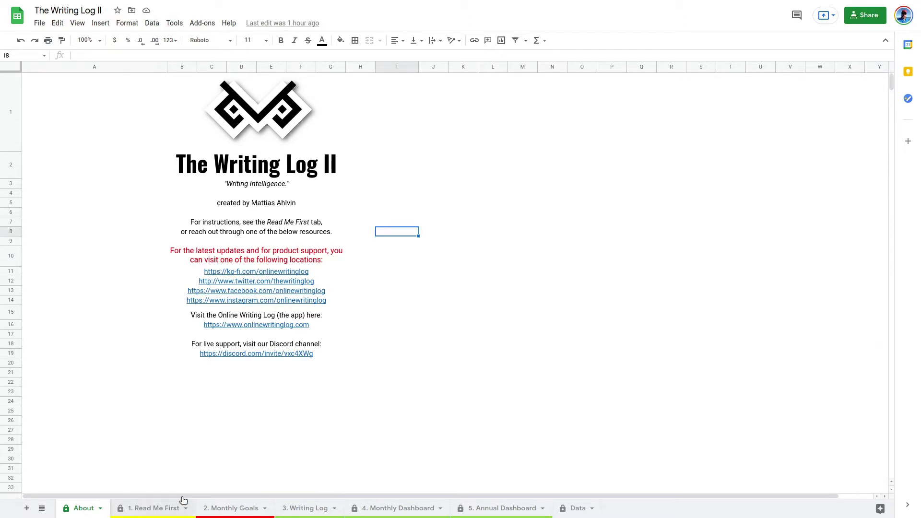
Read through the setup, data entry and progress tracking instructions on the Read Me First sheet
click(152, 508)
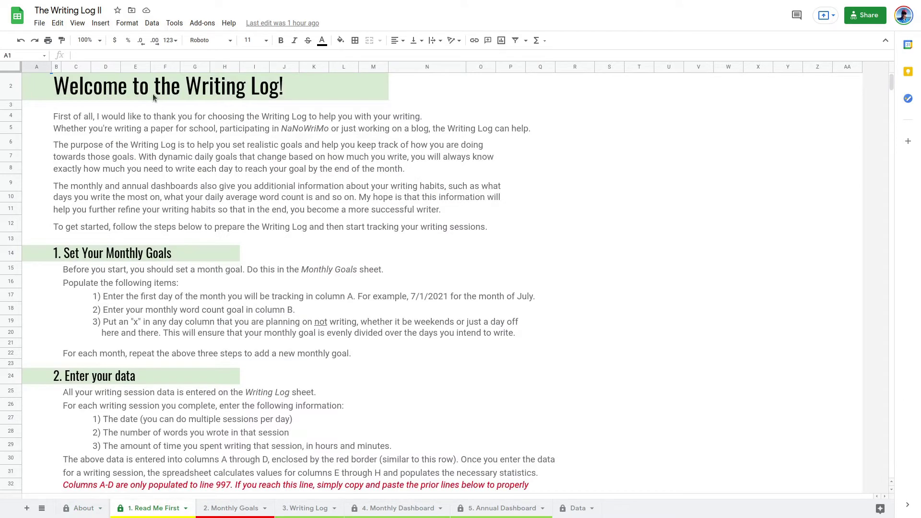
scroll(206, 212, down, 3)
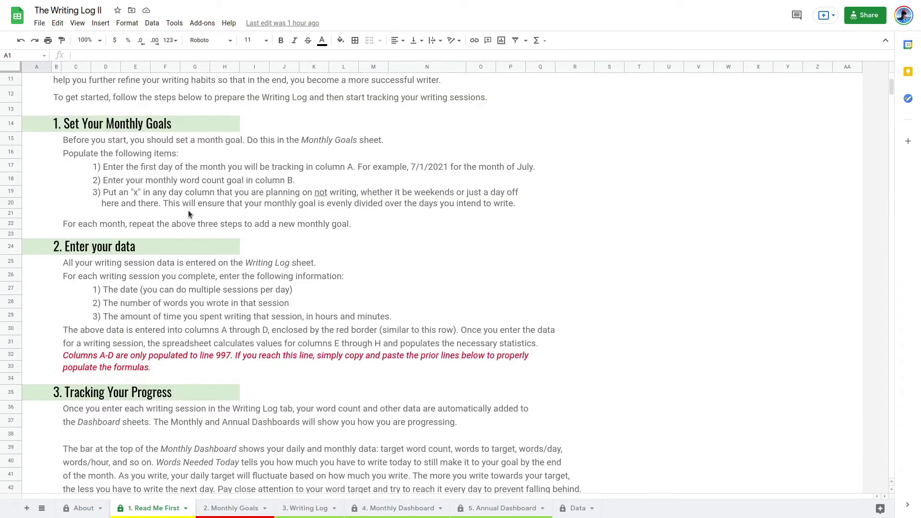
scroll(188, 214, down, 5)
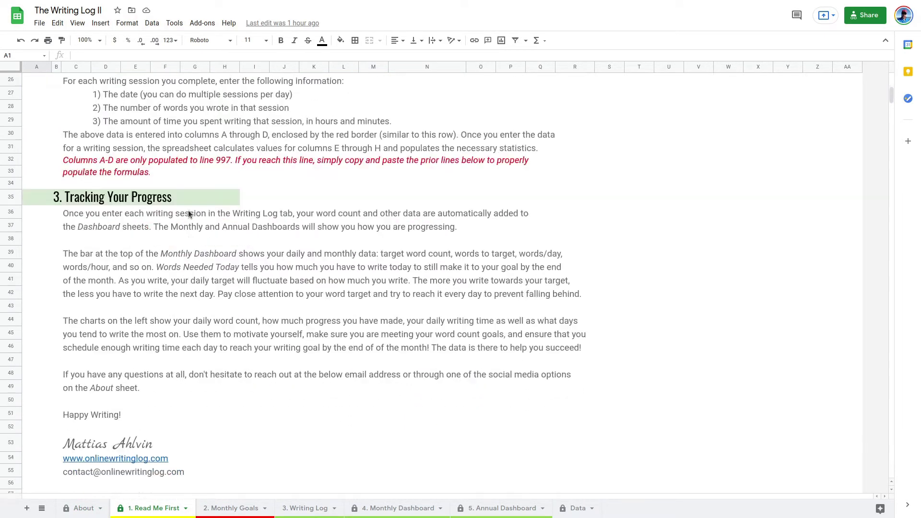
scroll(188, 211, down, 3)
scroll(188, 211, up, 9)
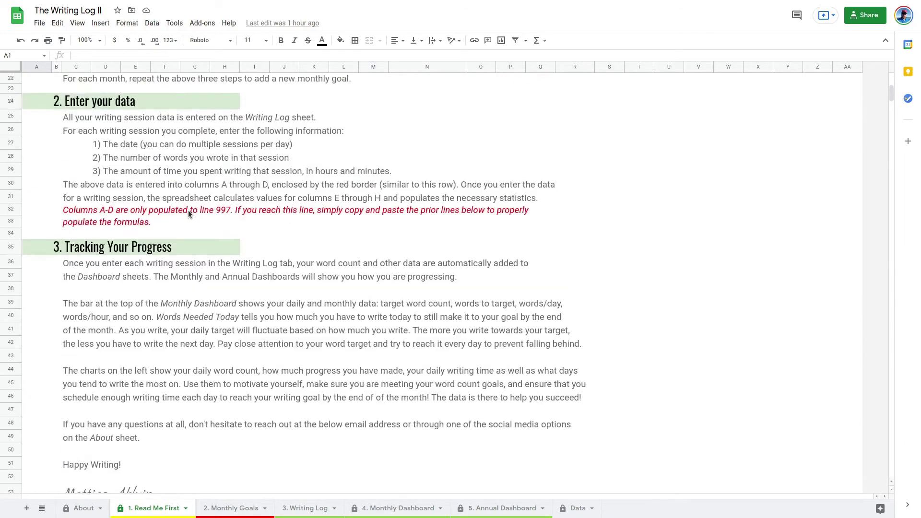
scroll(189, 213, up, 3)
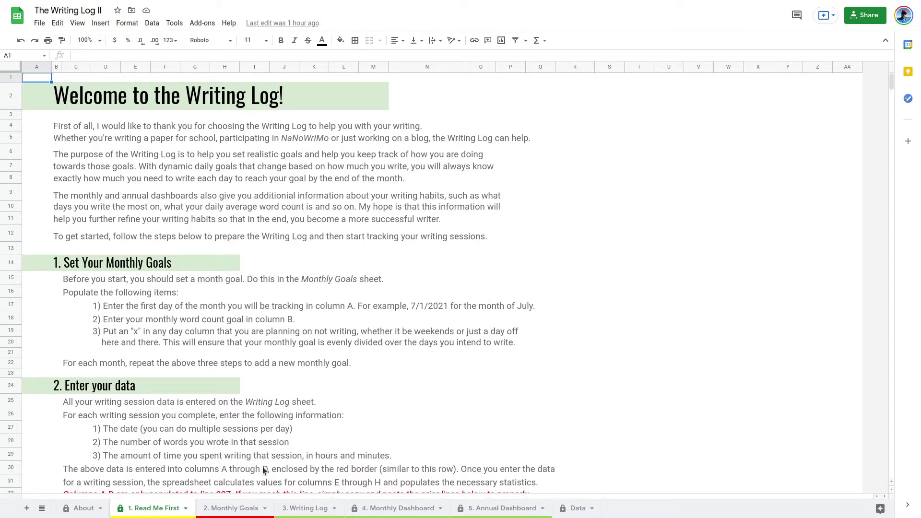
In The Writing Log II Demo spreadsheet, enter a monthly goal of 15000 words for 6/1/2021 in the first Monthly Goals row
key(ctrl+Tab)
click(240, 508)
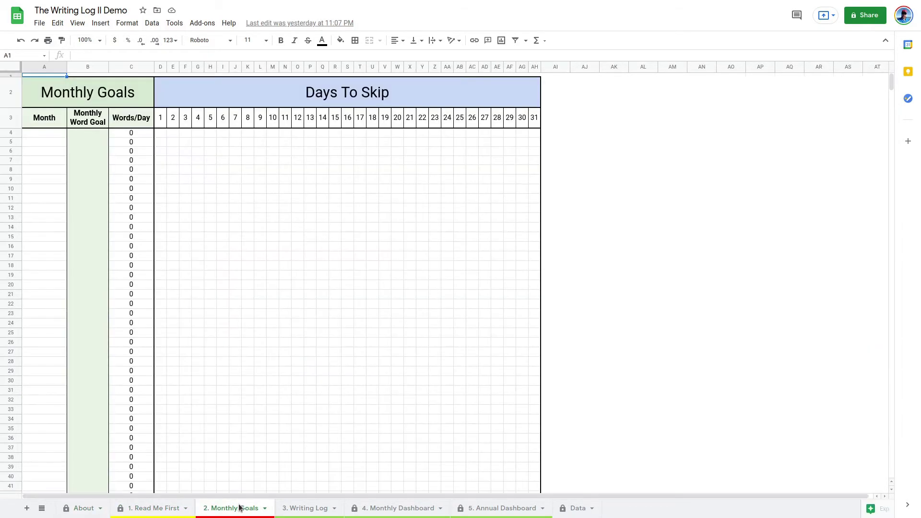
click(54, 134)
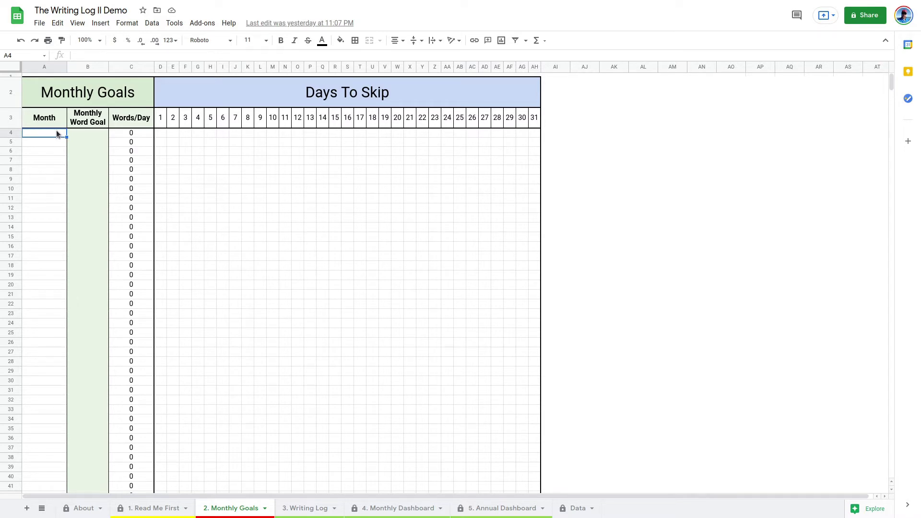
text(6/1/2021)
key(Tab)
text(15000)
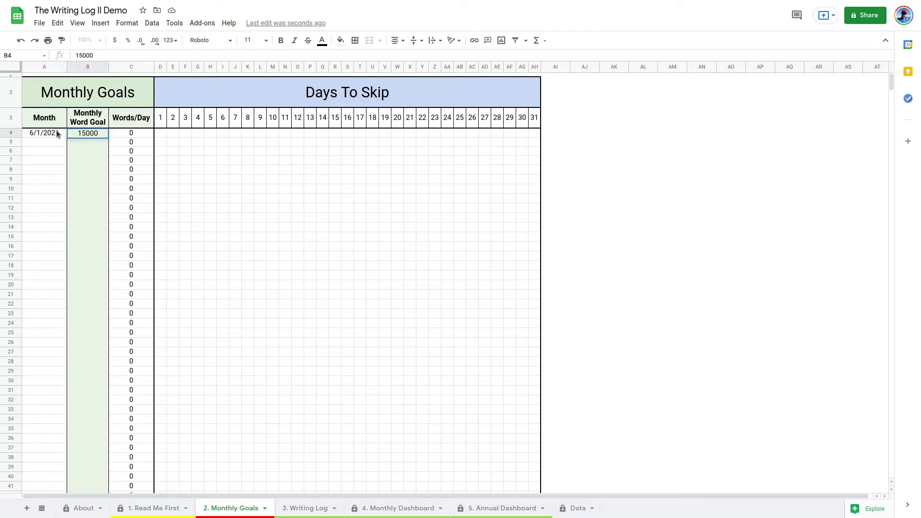
key(Tab)
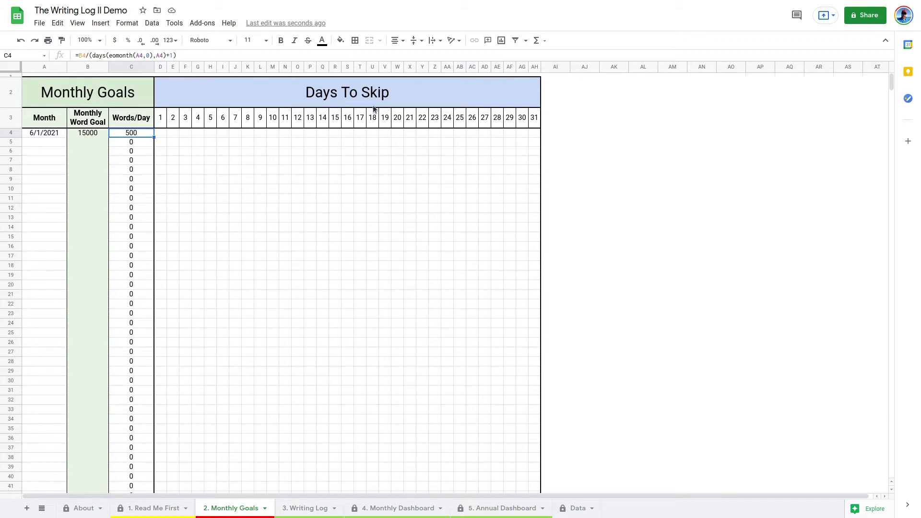
Mark days 5 and 10 of the June row with an "x" as days to skip, and check the Writing Log's word target
click(208, 135)
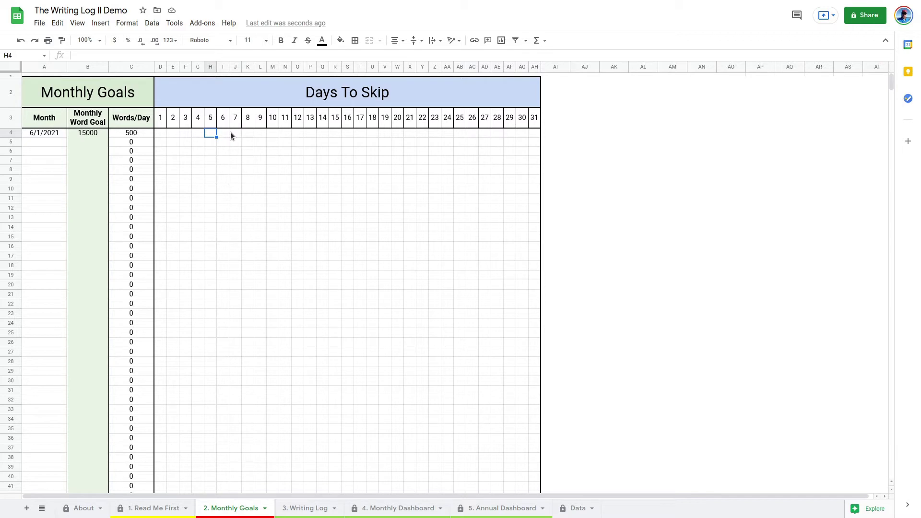
text(x)
key(Right)
key(Right)
key(Right)
key(Right)
key(Right)
text(x)
key(Right)
key(Right)
key(Right)
key(Right)
key(Right)
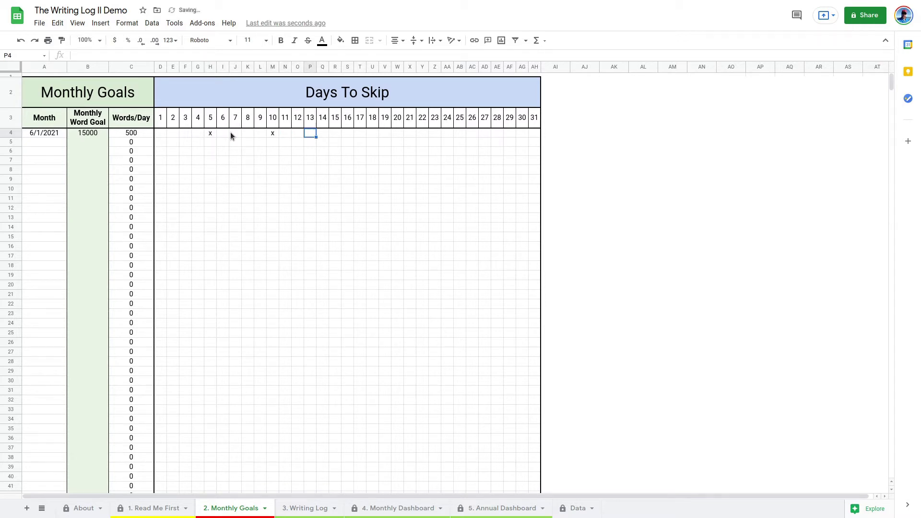
key(Left)
key(Left)
key(Left)
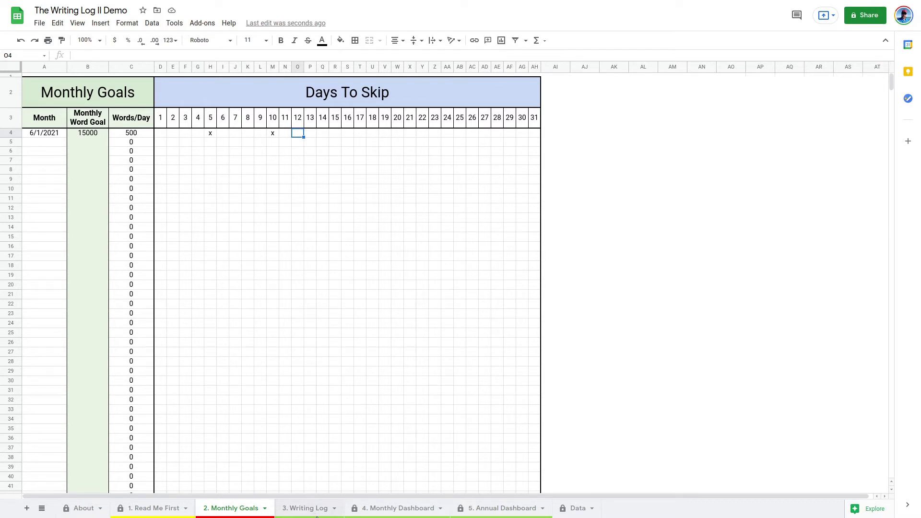
click(308, 509)
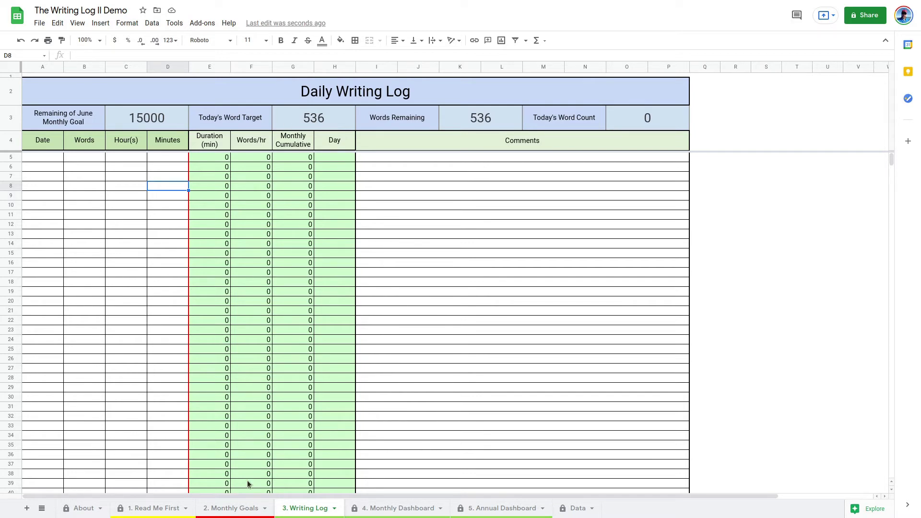
Clear the skip marks for days 10 and 5 from the June row of the Monthly Goals sheet
click(240, 508)
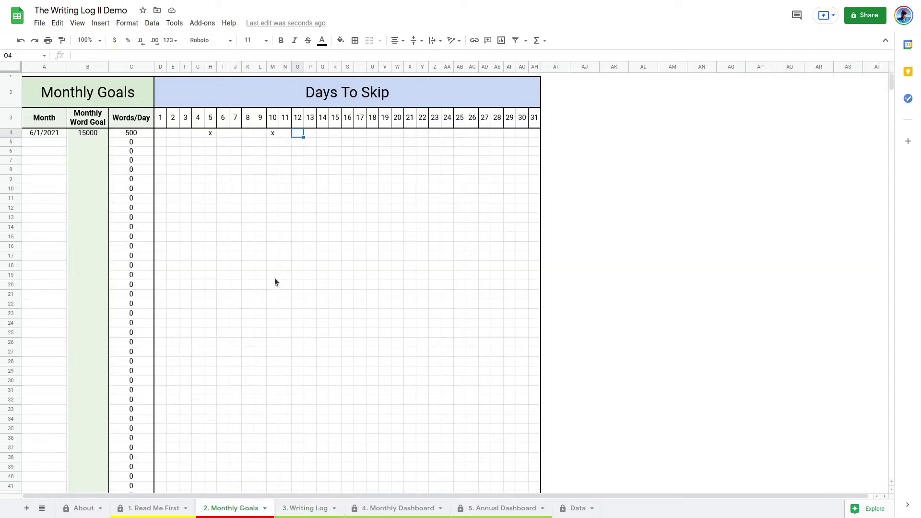
click(275, 133)
key(Delete)
click(210, 134)
key(Delete)
Log a first session in the Writing Log dated 6/1/2021 with 200 words and 10 minutes
click(292, 508)
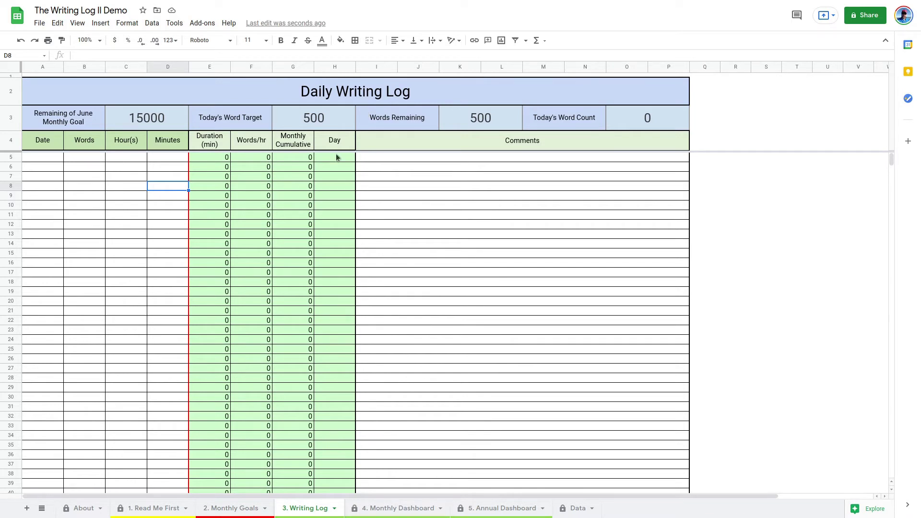
click(30, 158)
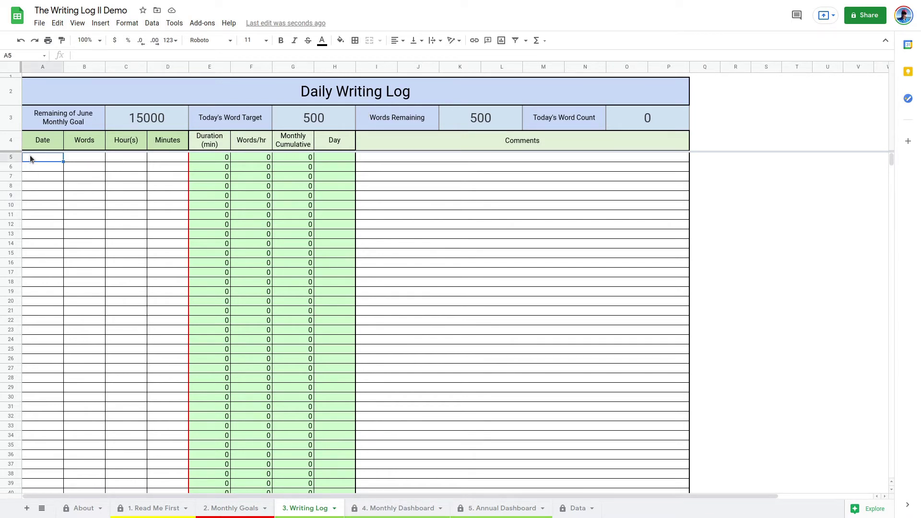
text(6/1/2021)
key(Tab)
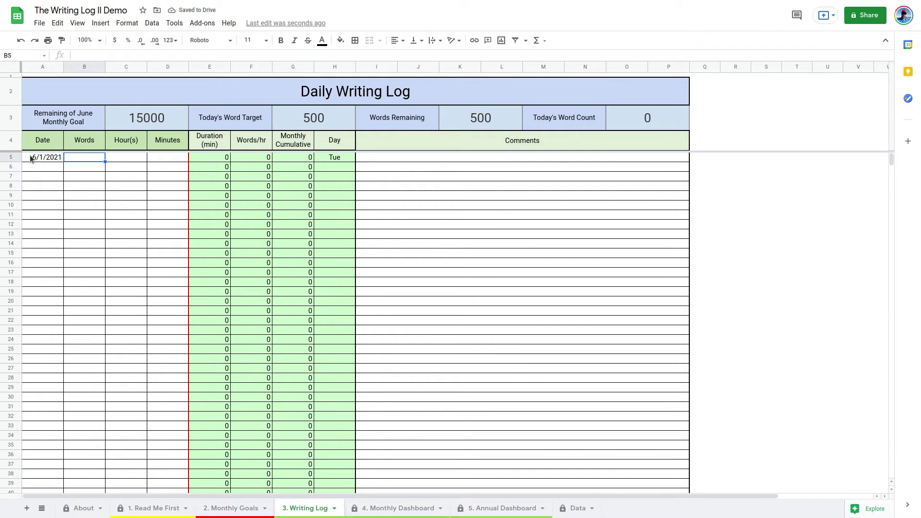
text(200)
key(Tab)
key(Tab)
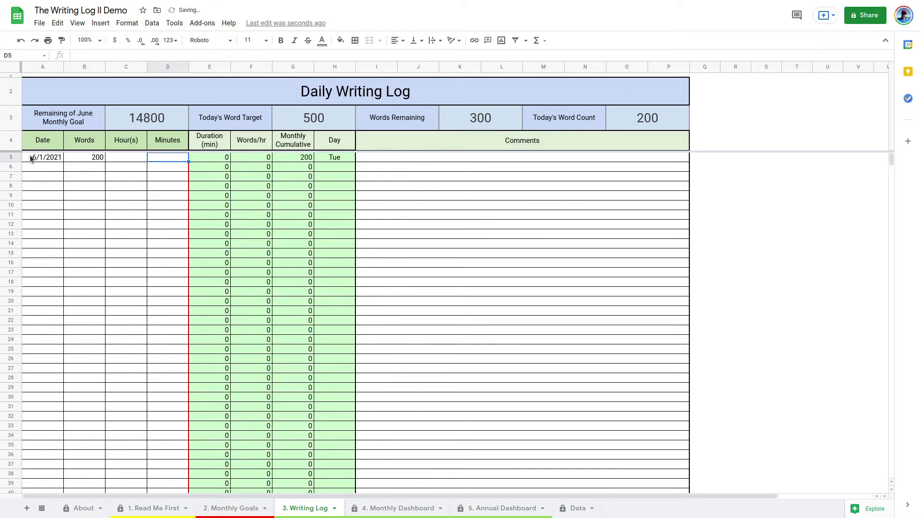
key(Return)
text(10)
key(Return)
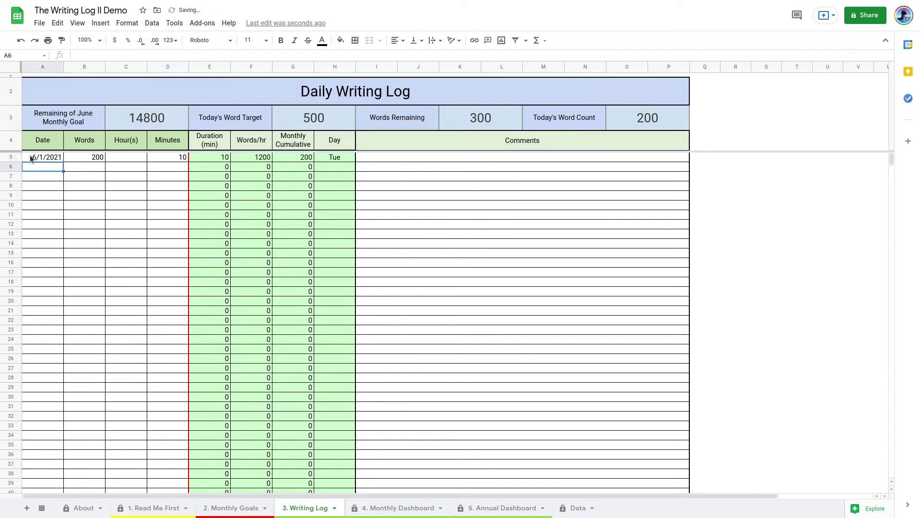
Log a second session dated 6/1/2021 with 250 words and 20 minutes in the following row
text(6/11/)
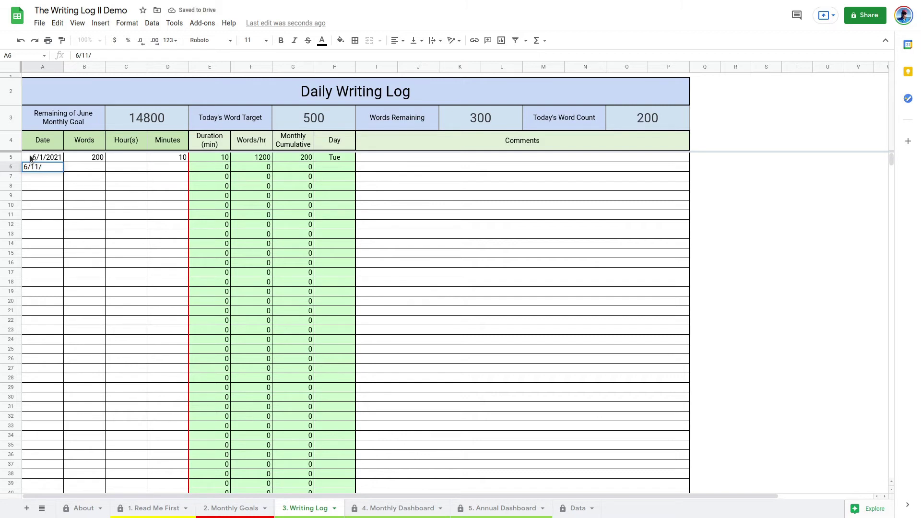
key(BackSpace)
key(BackSpace)
text(/2021)
key(Tab)
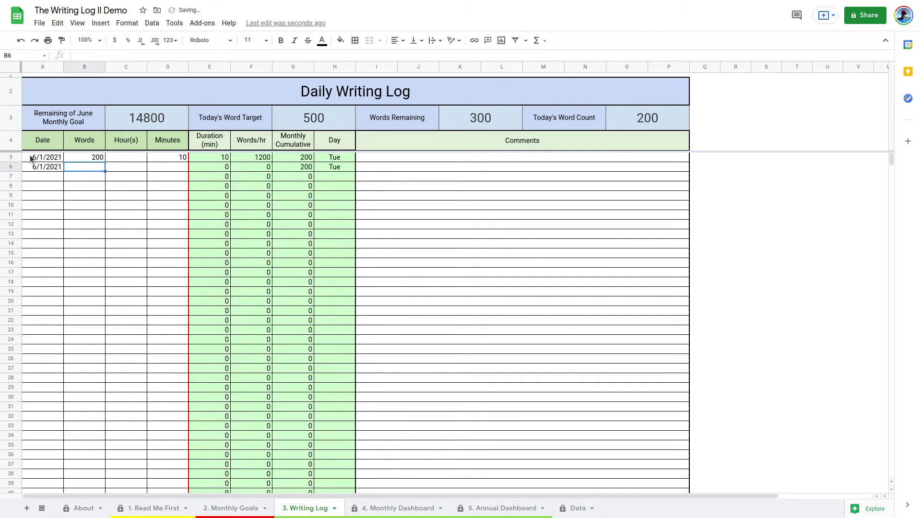
text(250)
key(Tab)
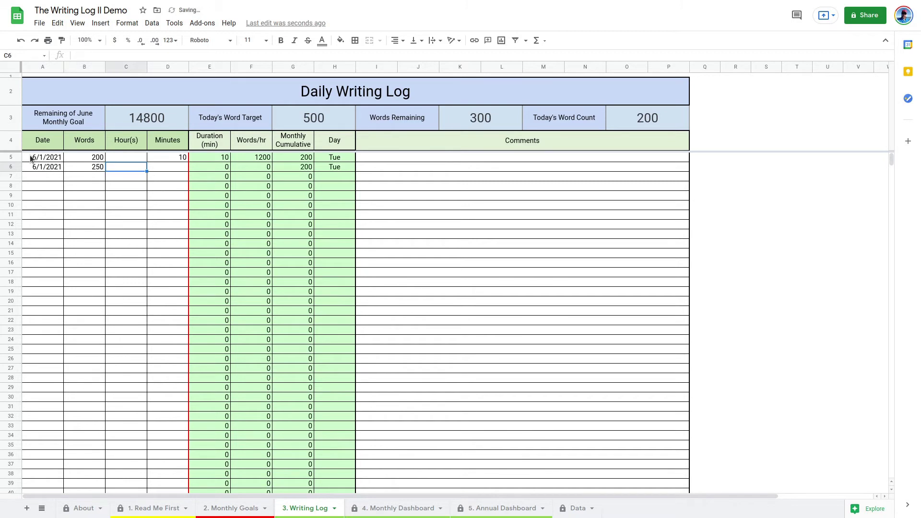
key(Tab)
text(20)
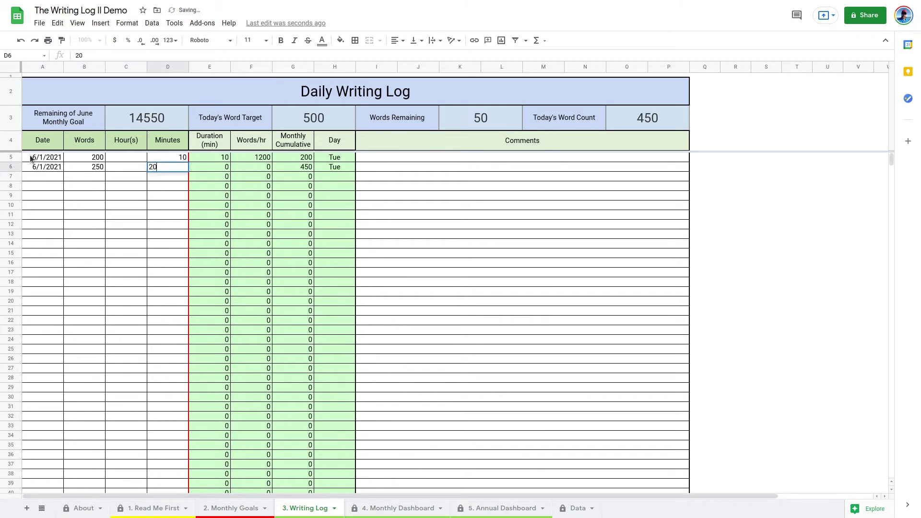
key(Tab)
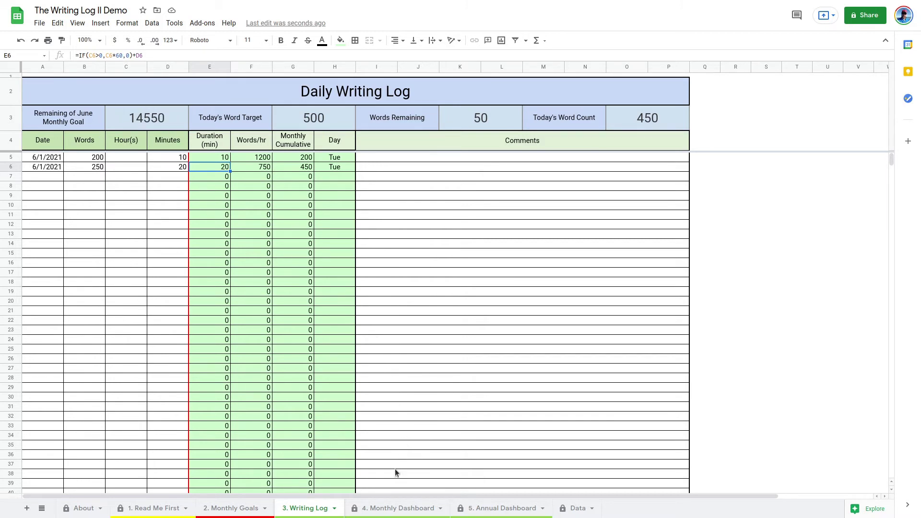
Review the Monthly Dashboard before and after changing the first session's word count to 250 in the Writing Log
click(386, 511)
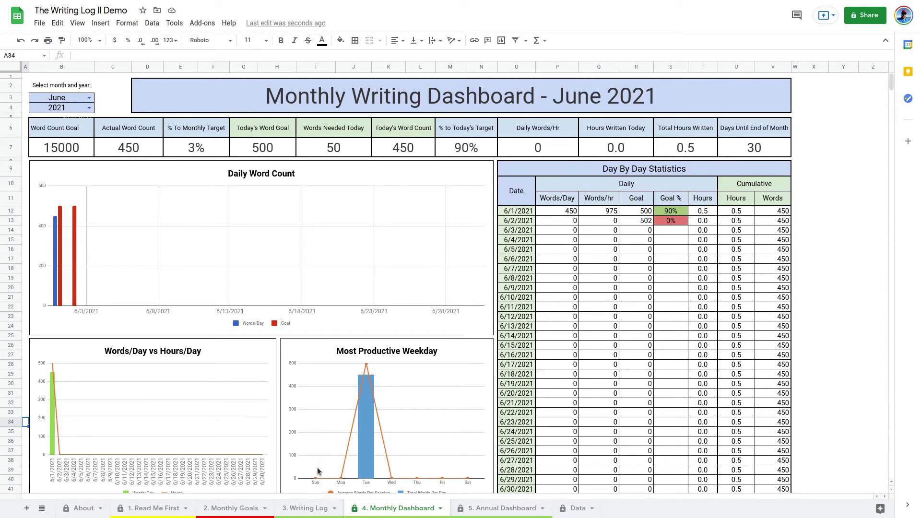
click(304, 507)
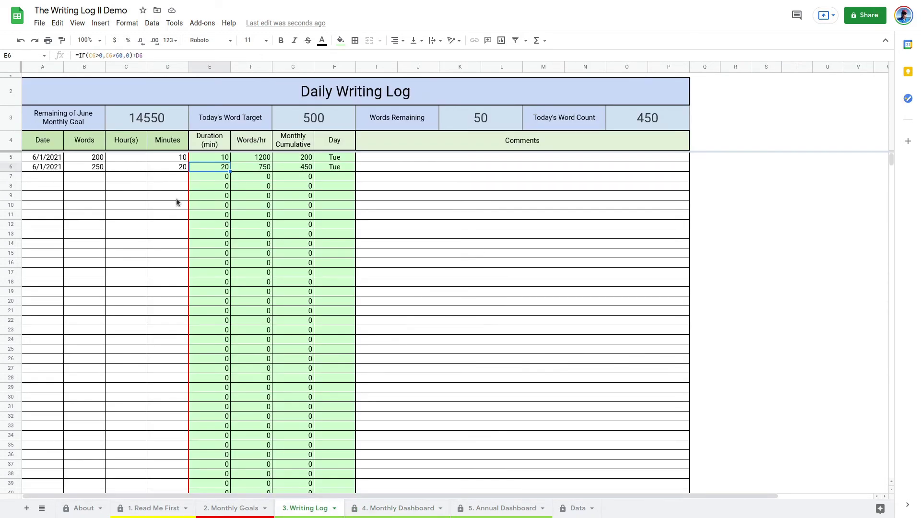
click(94, 158)
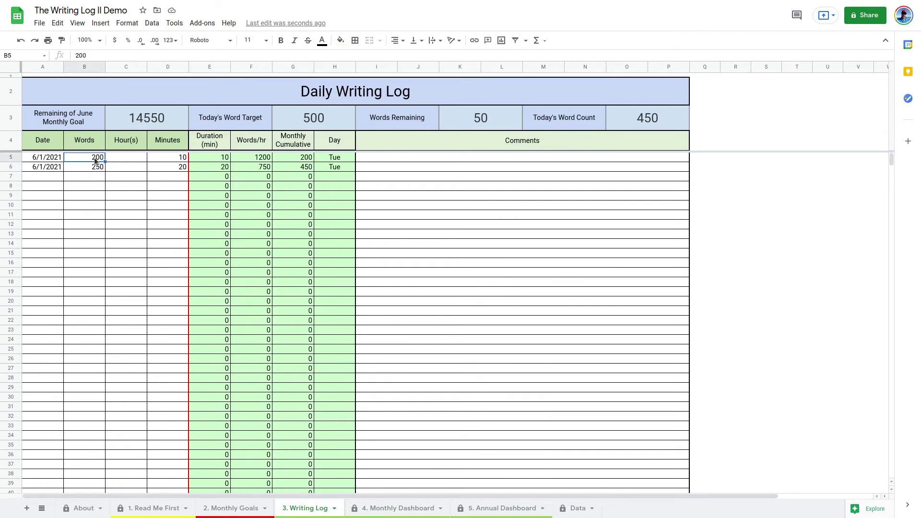
text(250)
click(186, 255)
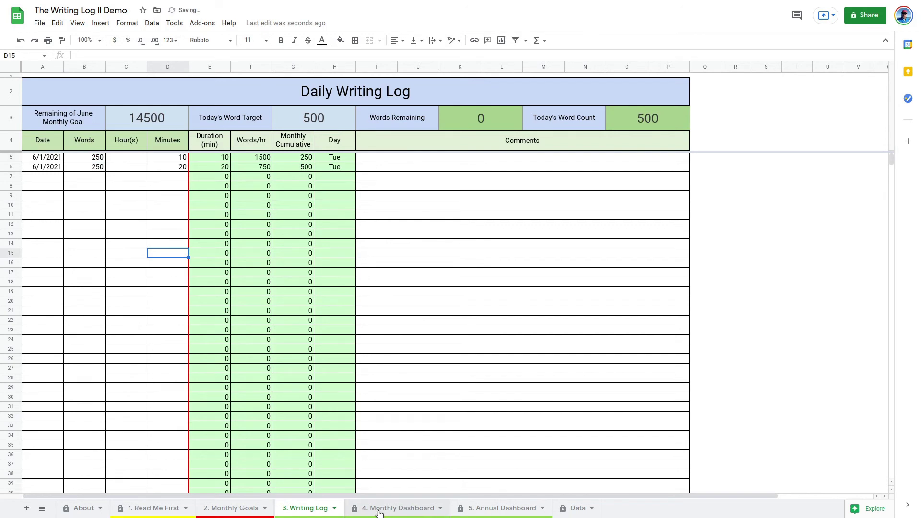
click(379, 510)
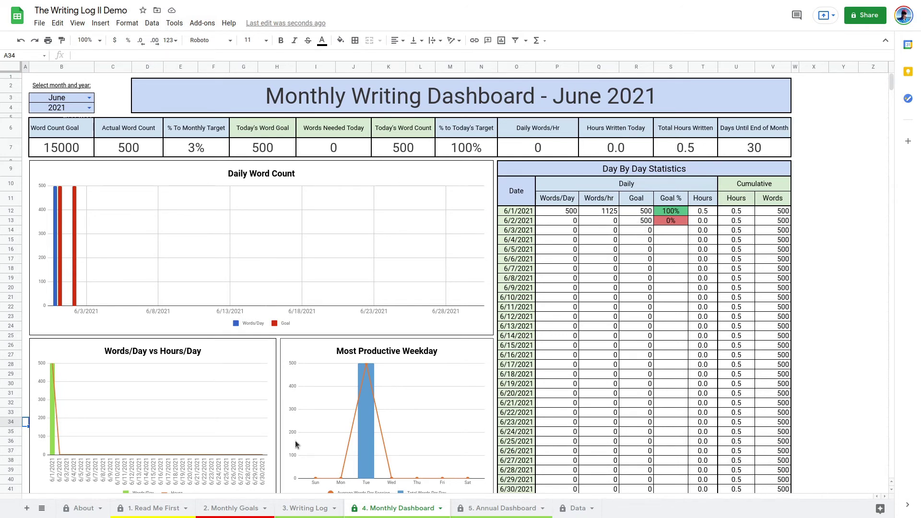
Copy and clear both session entries (A5:D6) in the Writing Log, and check the Monthly Dashboard without them
click(303, 511)
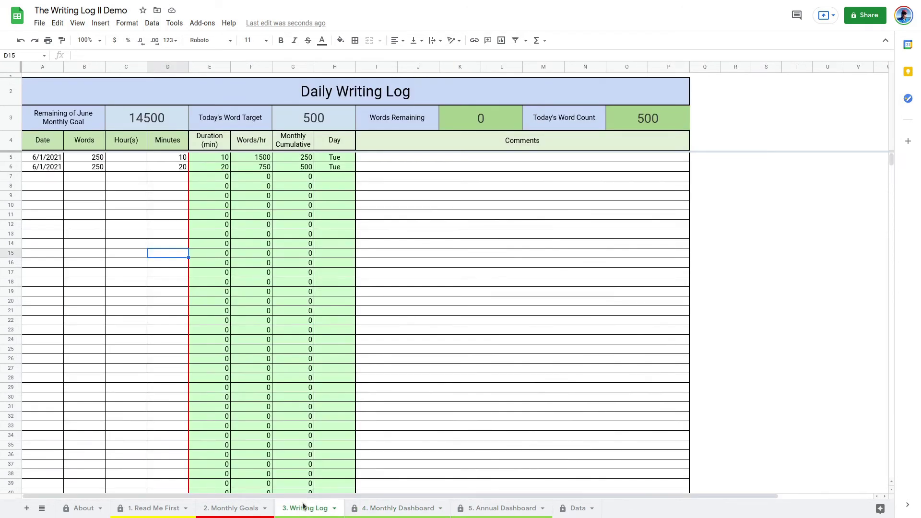
drag(39, 157, 160, 169)
key(ctrl+c)
key(Delete)
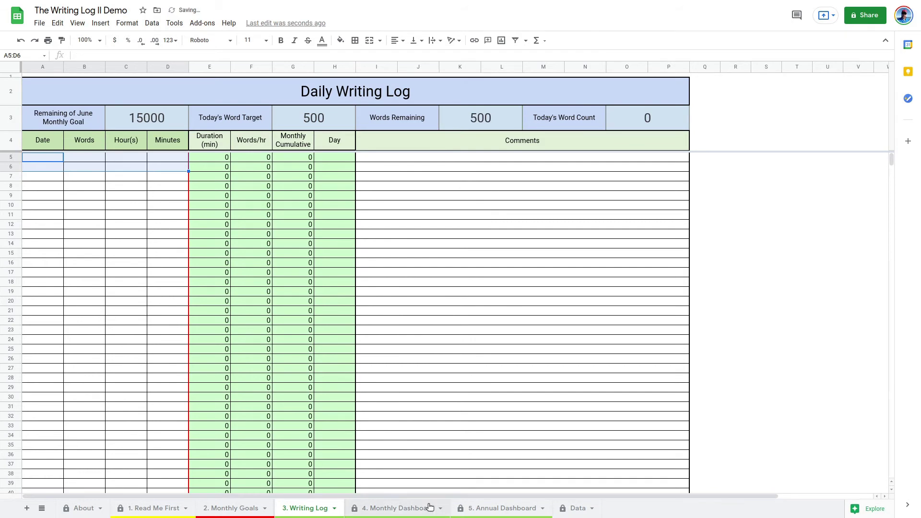
click(390, 508)
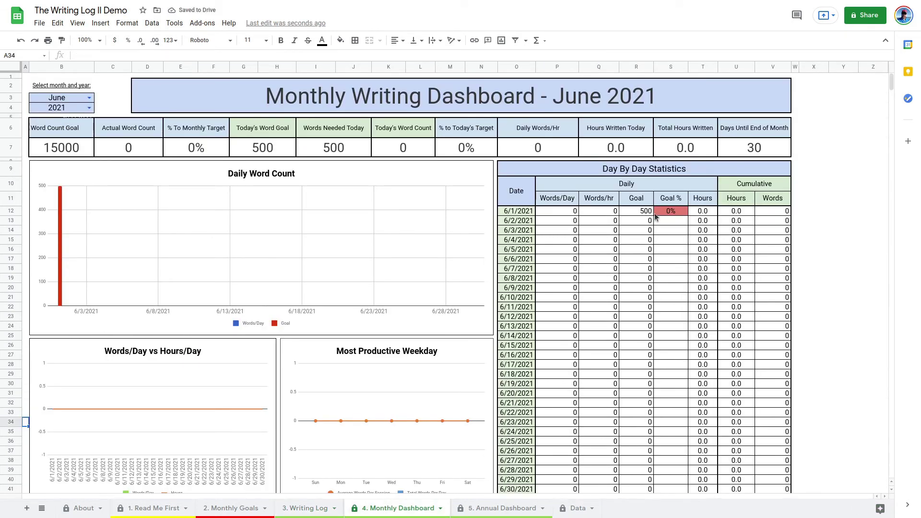
Paste the two copied sessions back into A5:D6 of the Writing Log and view the Monthly Dashboard again
click(309, 508)
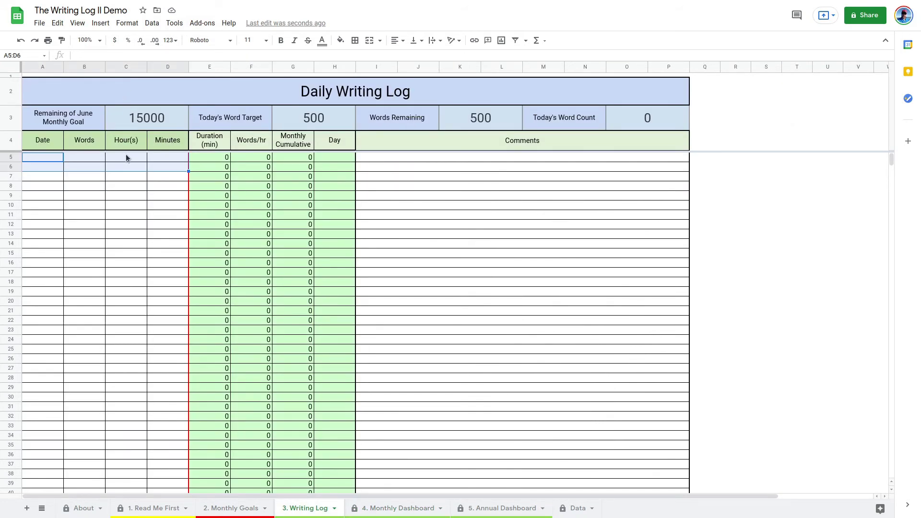
key(ctrl+v)
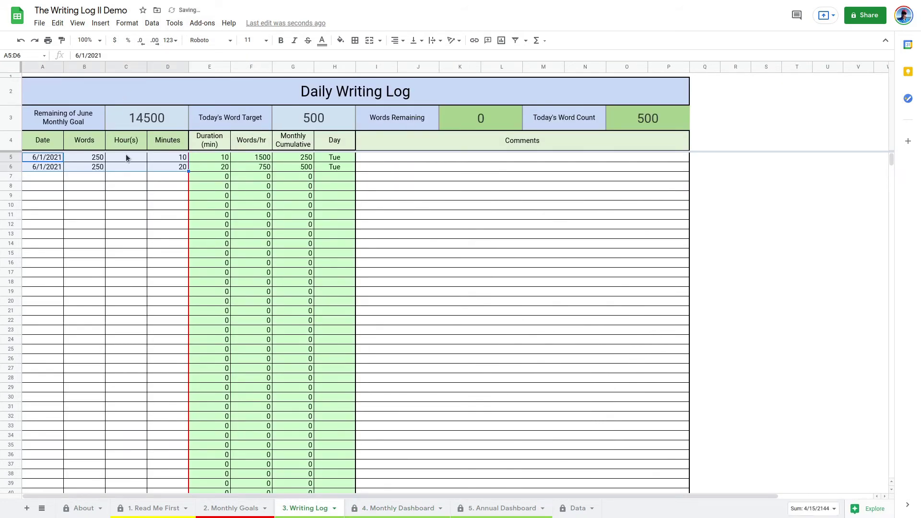
click(392, 507)
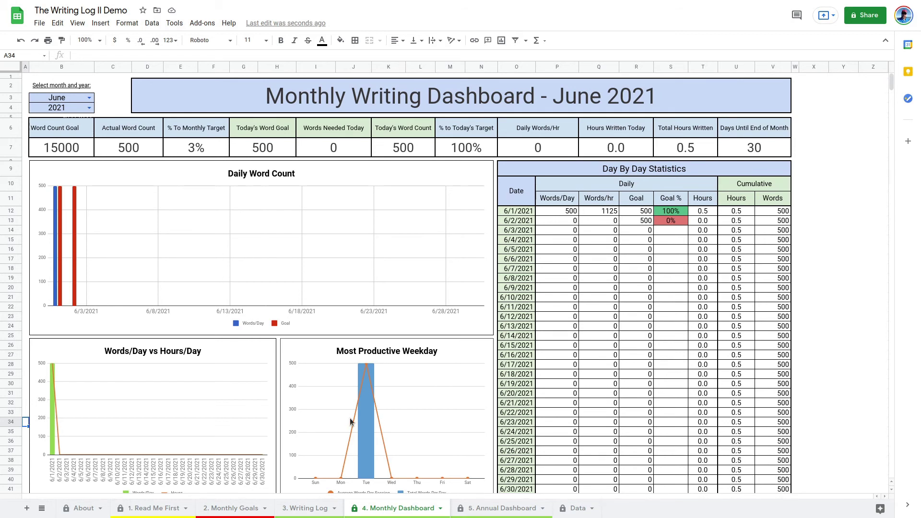
View the Annual Dashboard's yearly statistics and show the years available in its year selector
click(516, 508)
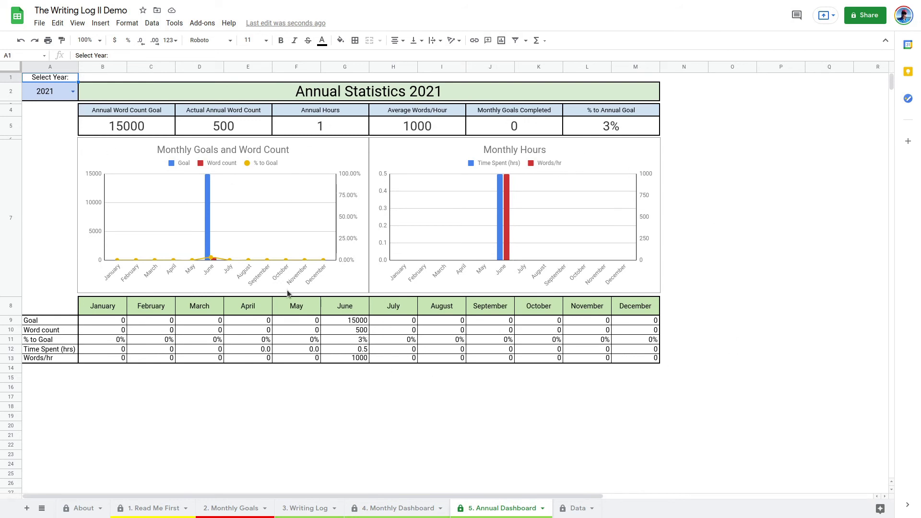
click(73, 93)
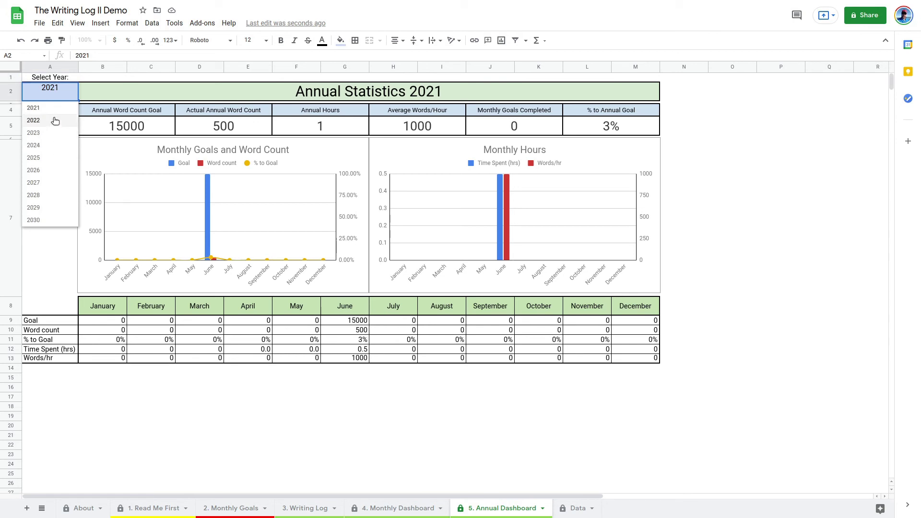
View the Monthly Dashboard for July and May 2021, and set its month back to June
click(412, 505)
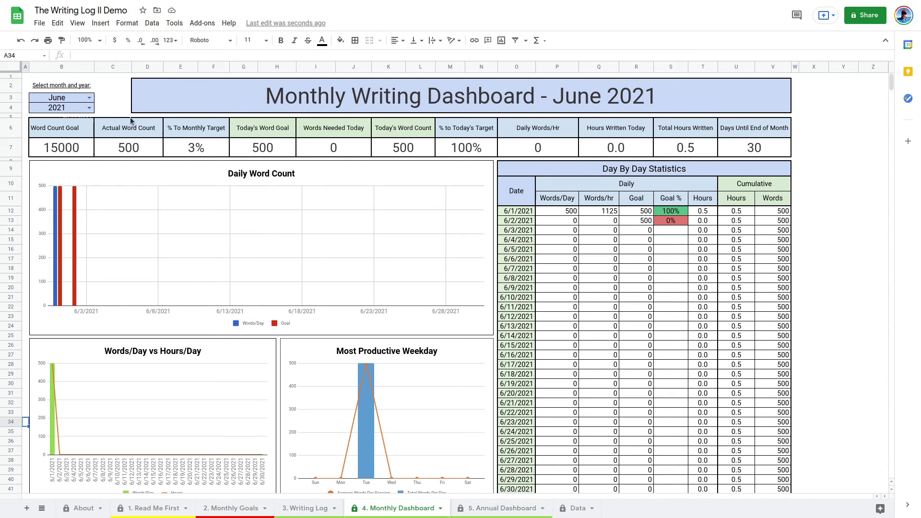
double_click(89, 110)
click(90, 98)
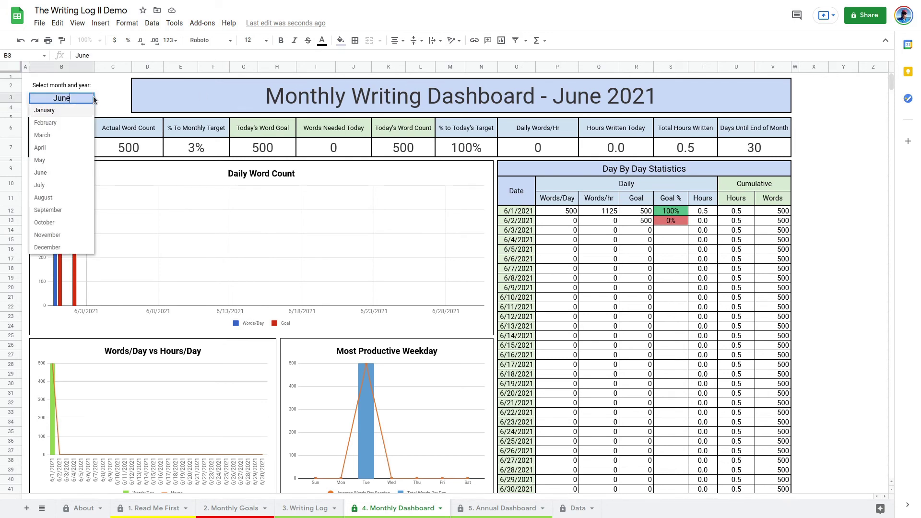
click(77, 182)
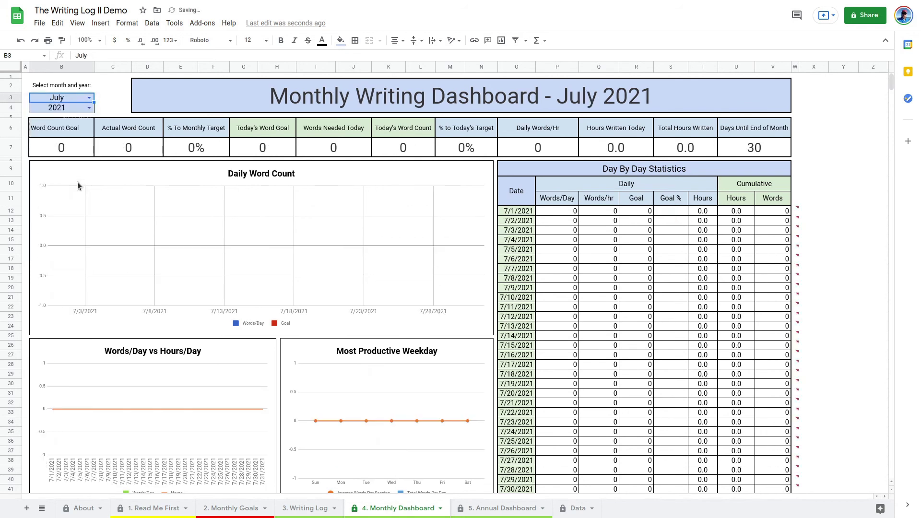
click(90, 98)
click(60, 164)
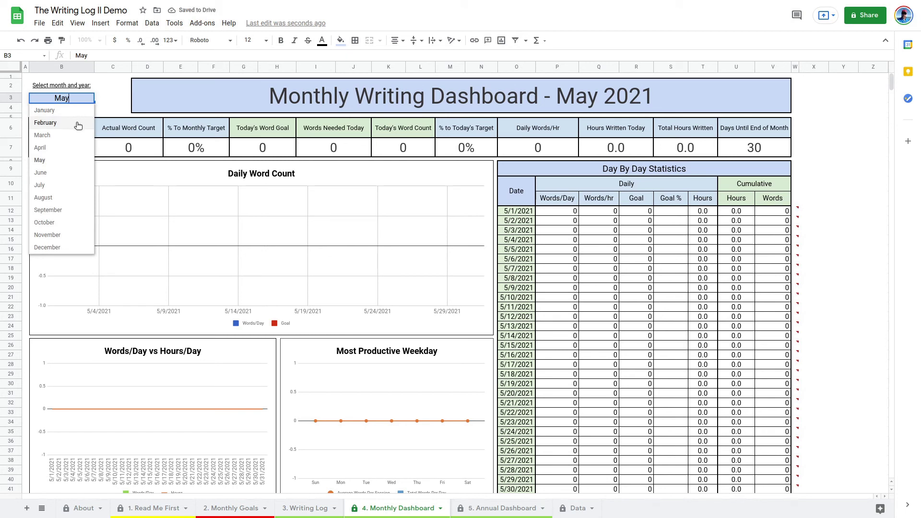
click(64, 173)
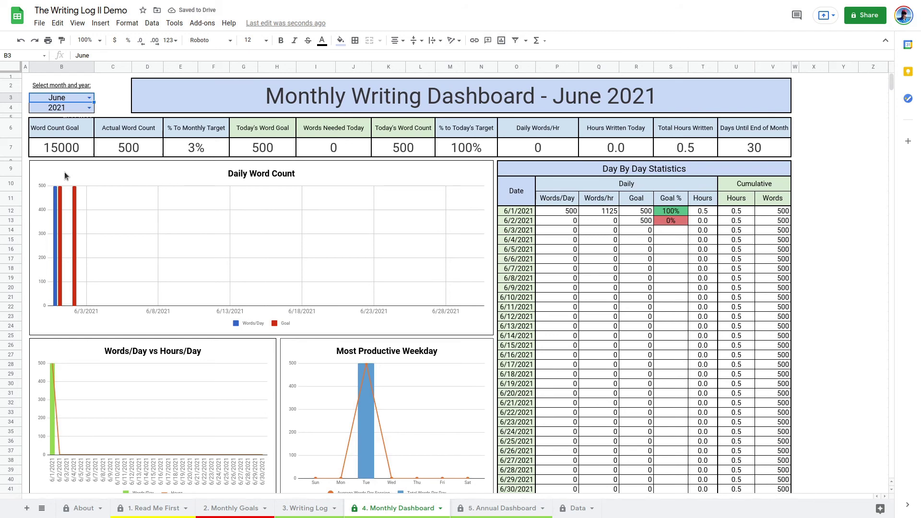
Revisit the Annual Dashboard and the Writing Log, and preview the ko-fi.com/onlinewritinglog support link on the About sheet
click(490, 513)
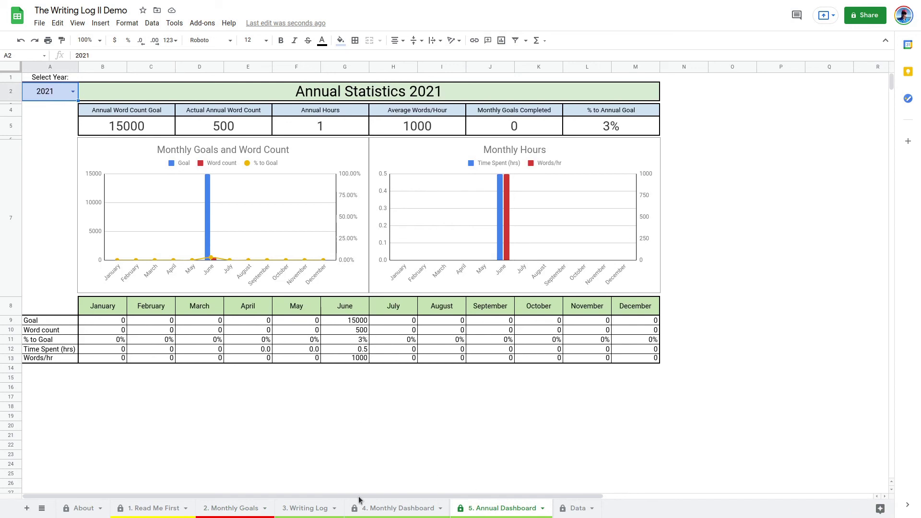
click(304, 510)
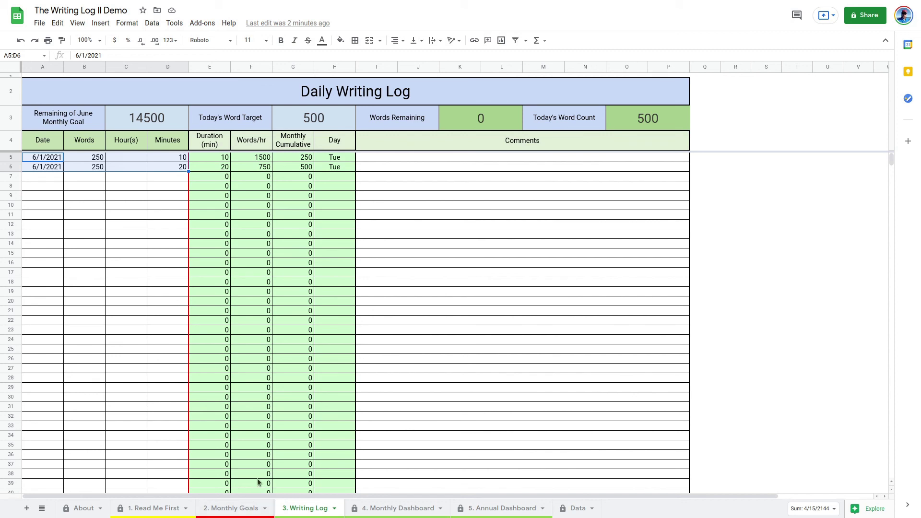
click(77, 507)
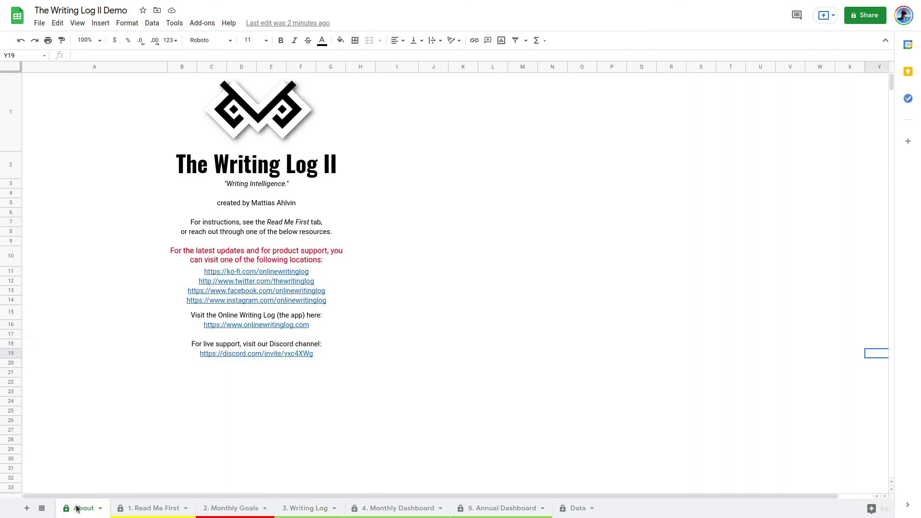
mouse_move(214, 275)
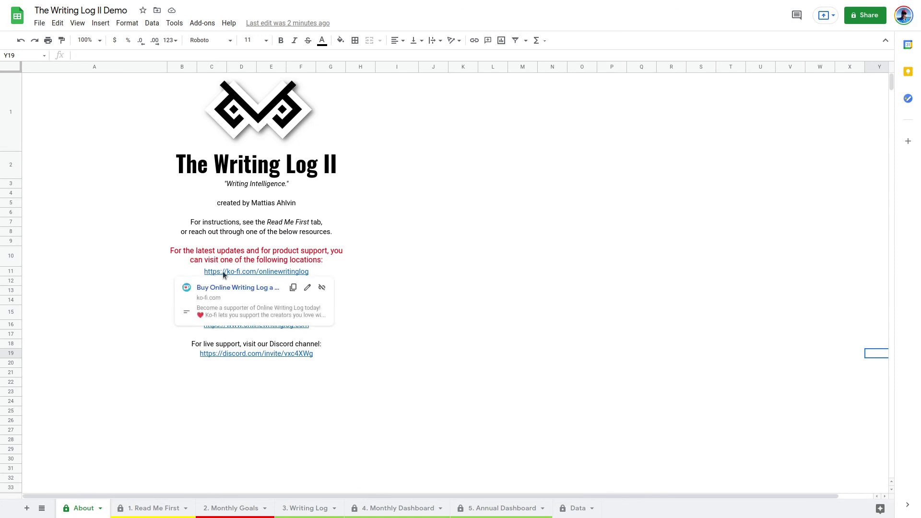